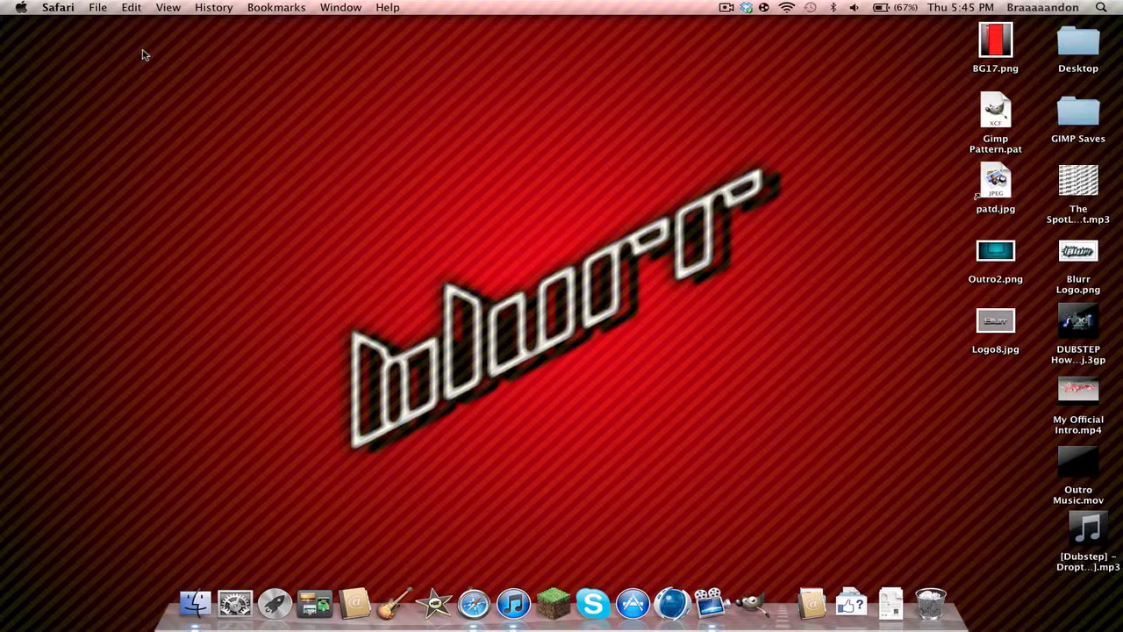
# Step: Launch GIMP from the Dock
pyautogui.click(746, 600)
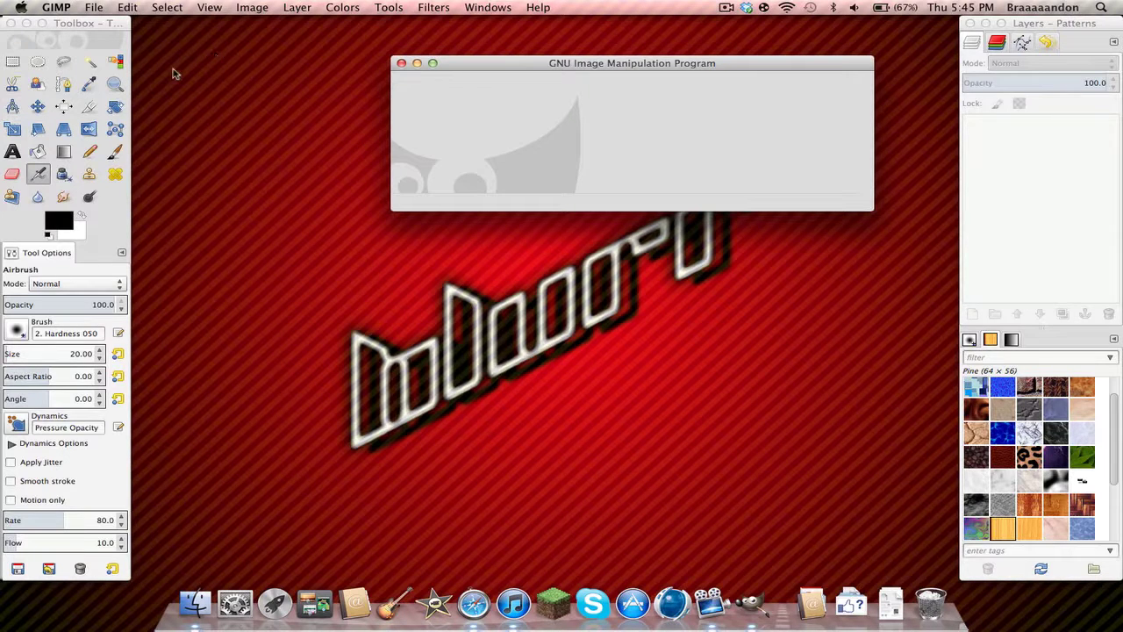
# Step: Create a new image 600 pixels wide via File > New
pyautogui.click(94, 7)
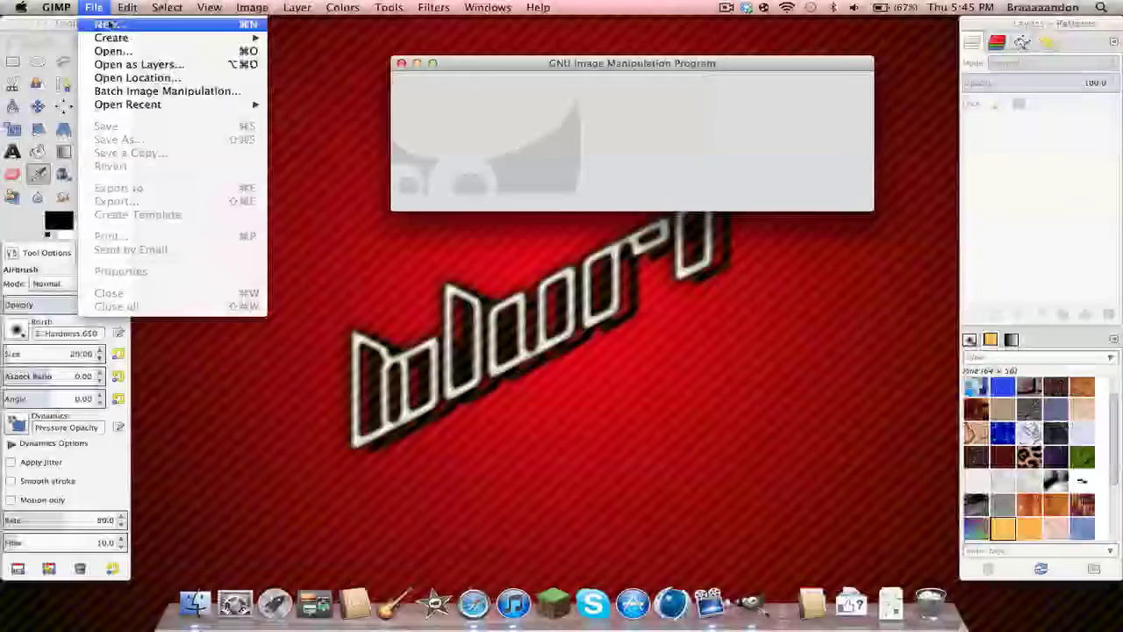
pyautogui.click(109, 23)
pyautogui.write('6')
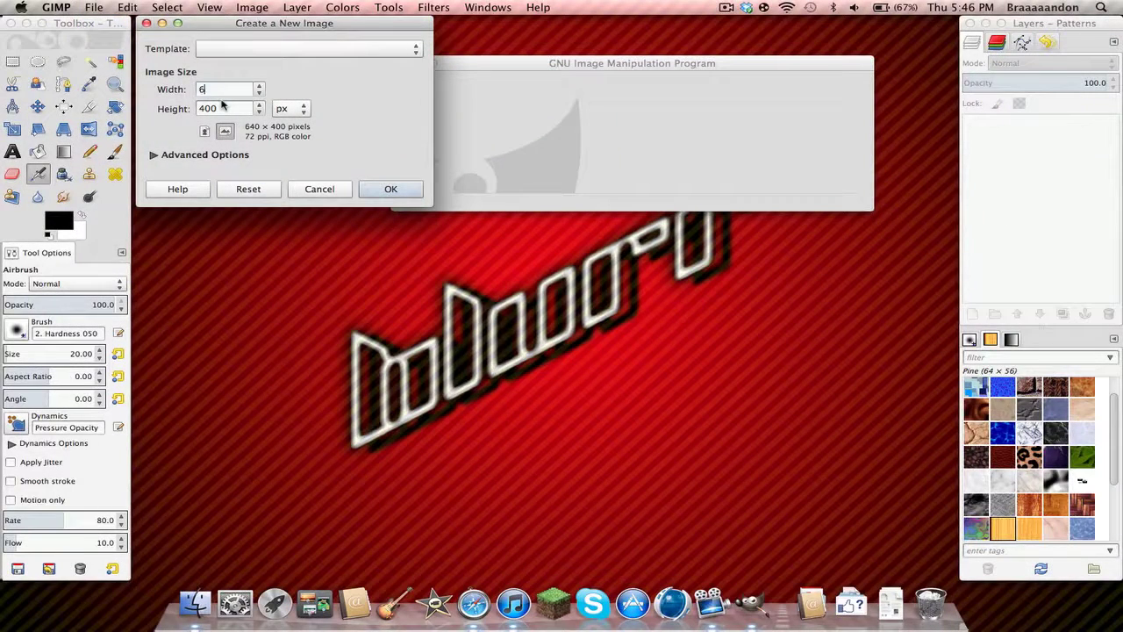
pyautogui.write('00')
pyautogui.press('Tab')
pyautogui.write('540')
pyautogui.press('Return')
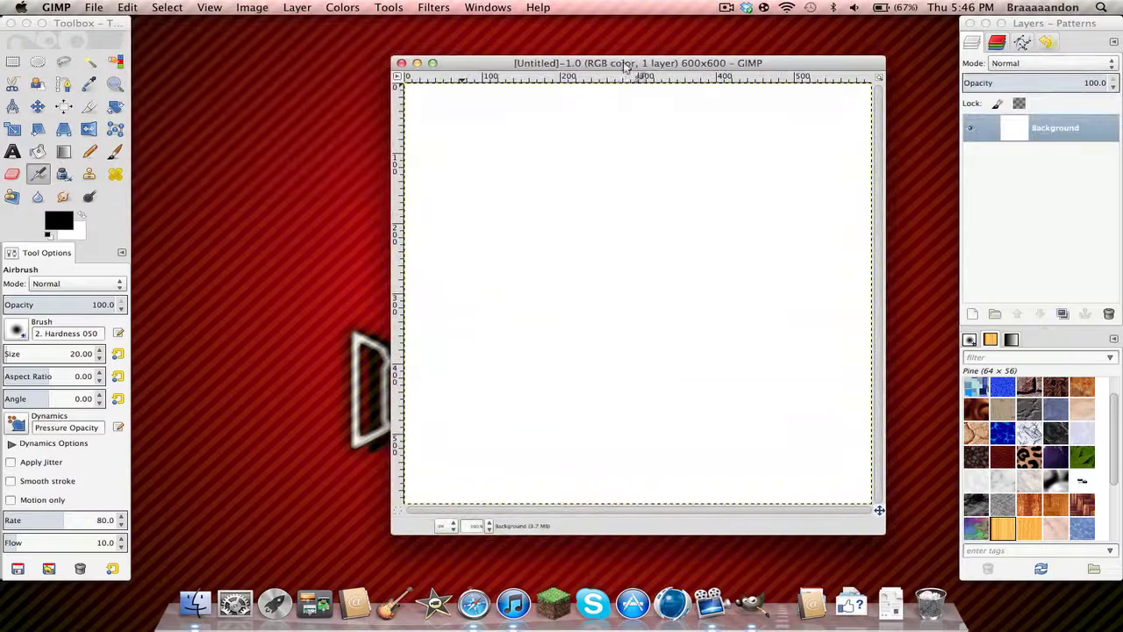
# Step: Fill the whole canvas with black using the Bucket Fill tool
pyautogui.moveTo(608, 70); pyautogui.dragTo(499, 57)
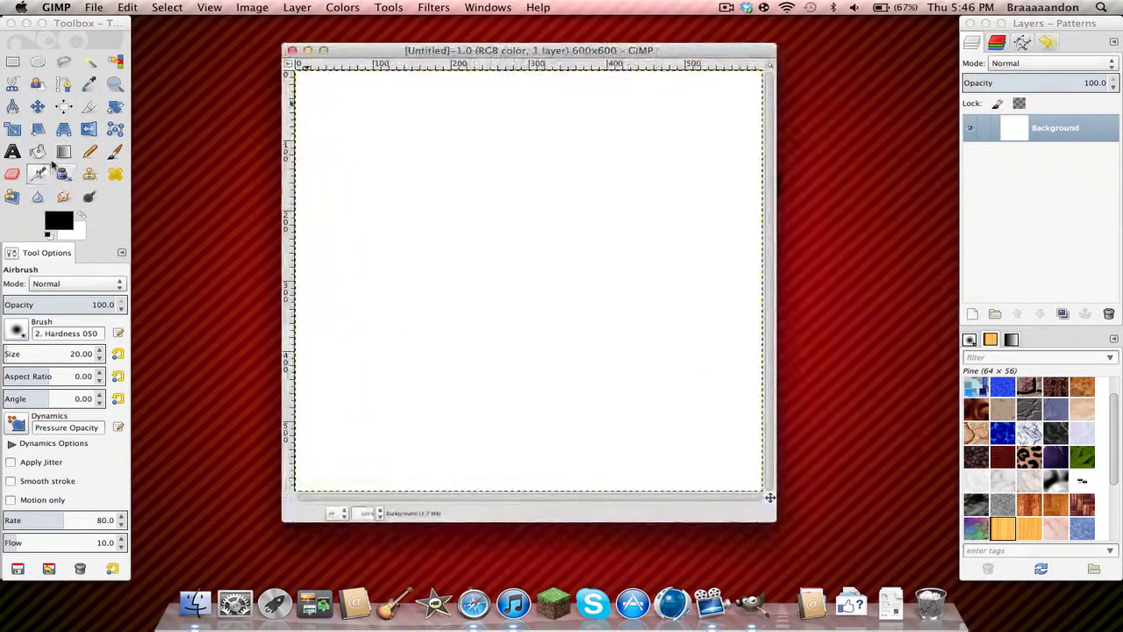
pyautogui.click(64, 152)
pyautogui.click(442, 228)
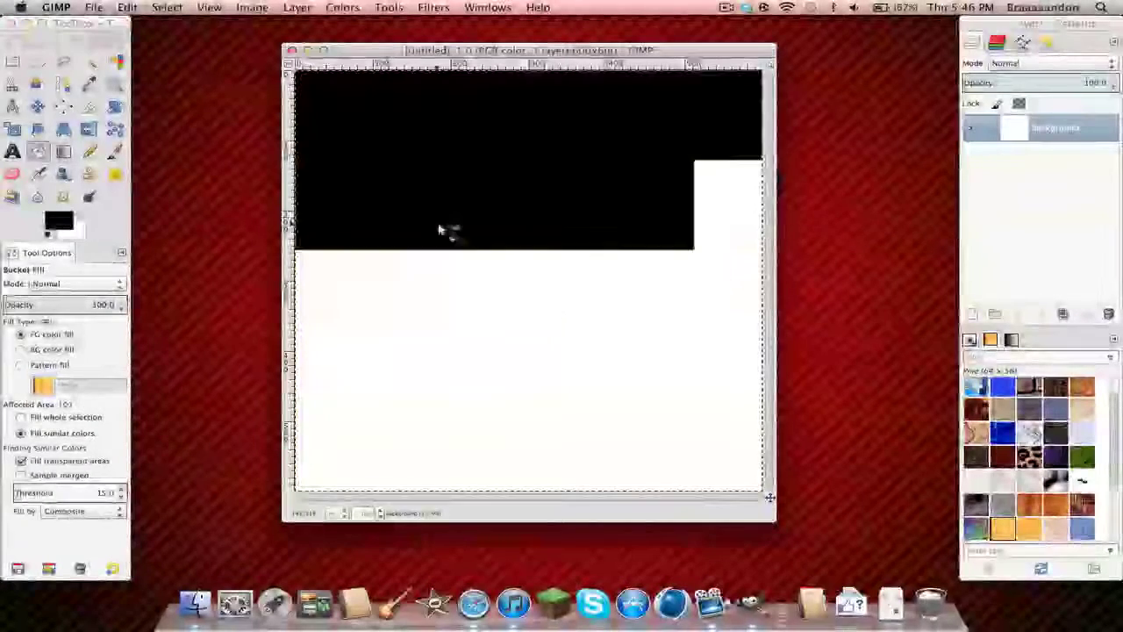
# Step: Set the Text tool to size 150 with white colour
pyautogui.click(13, 151)
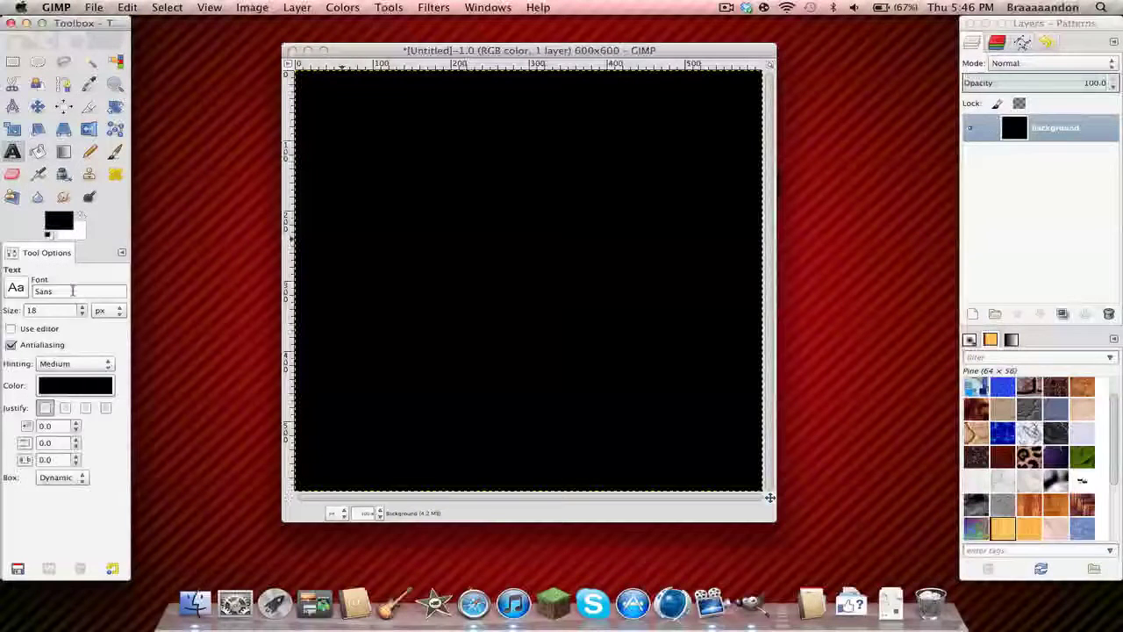
pyautogui.doubleClick(29, 309)
pyautogui.press('BackSpace')
pyautogui.write('150')
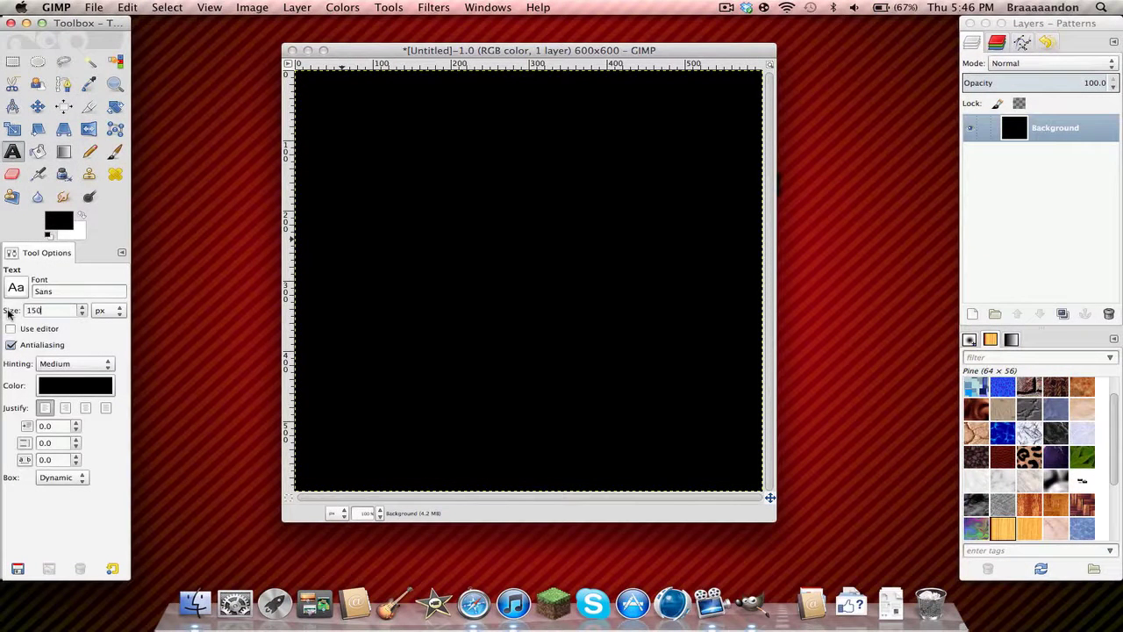
pyautogui.click(53, 393)
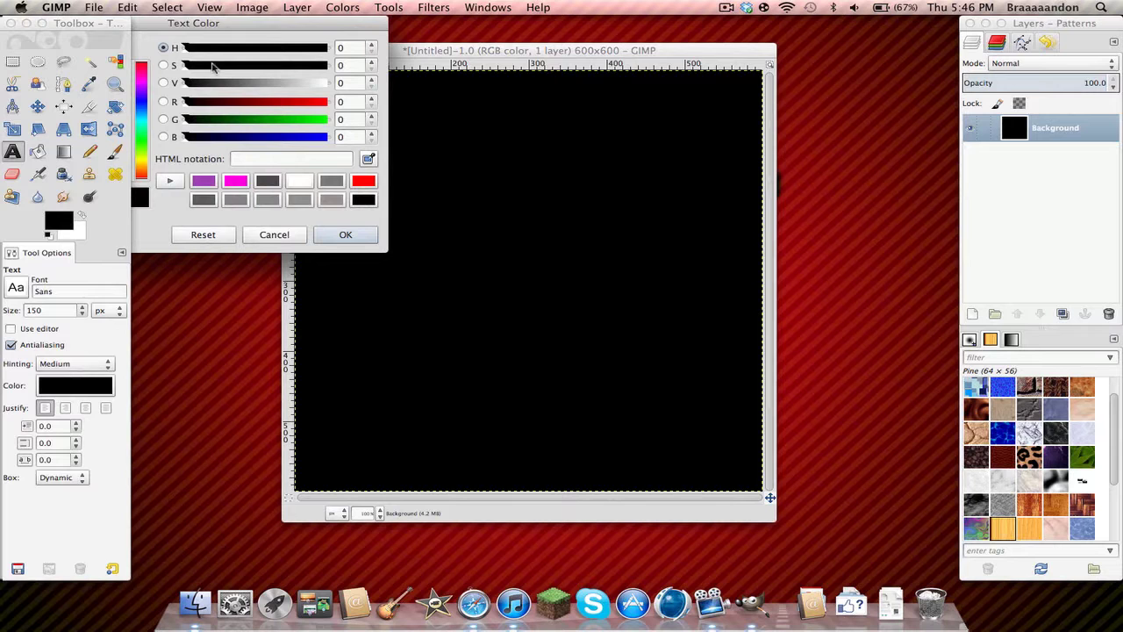
pyautogui.click(300, 181)
pyautogui.click(345, 234)
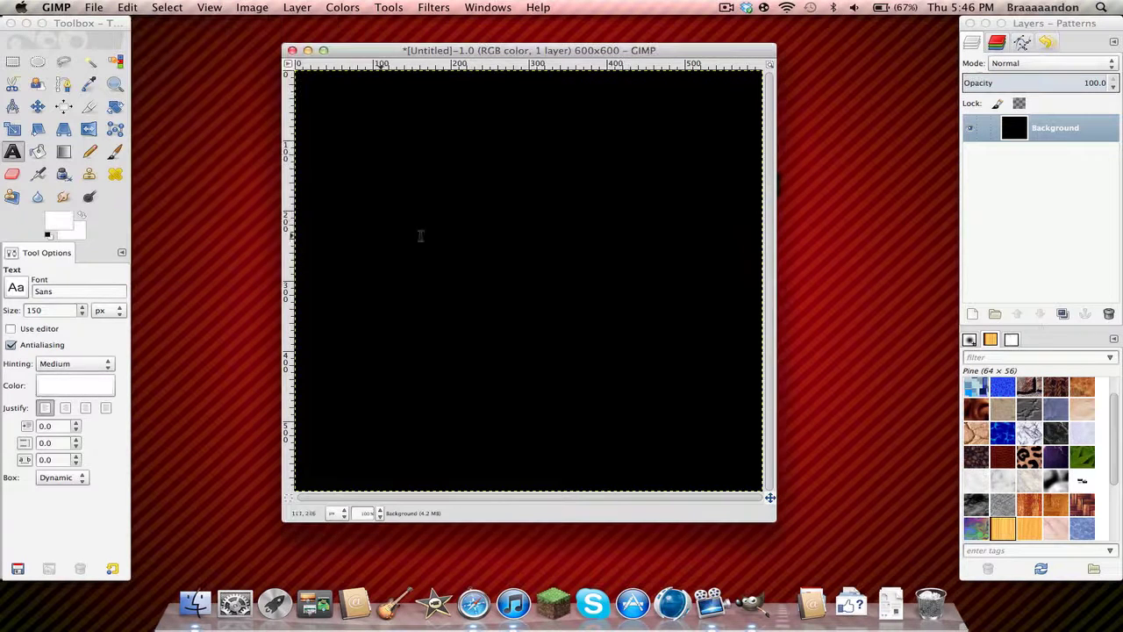
# Step: Type the word 'Blurr' on the canvas, correcting the typos
pyautogui.click(476, 245)
pyautogui.write('Blrr')
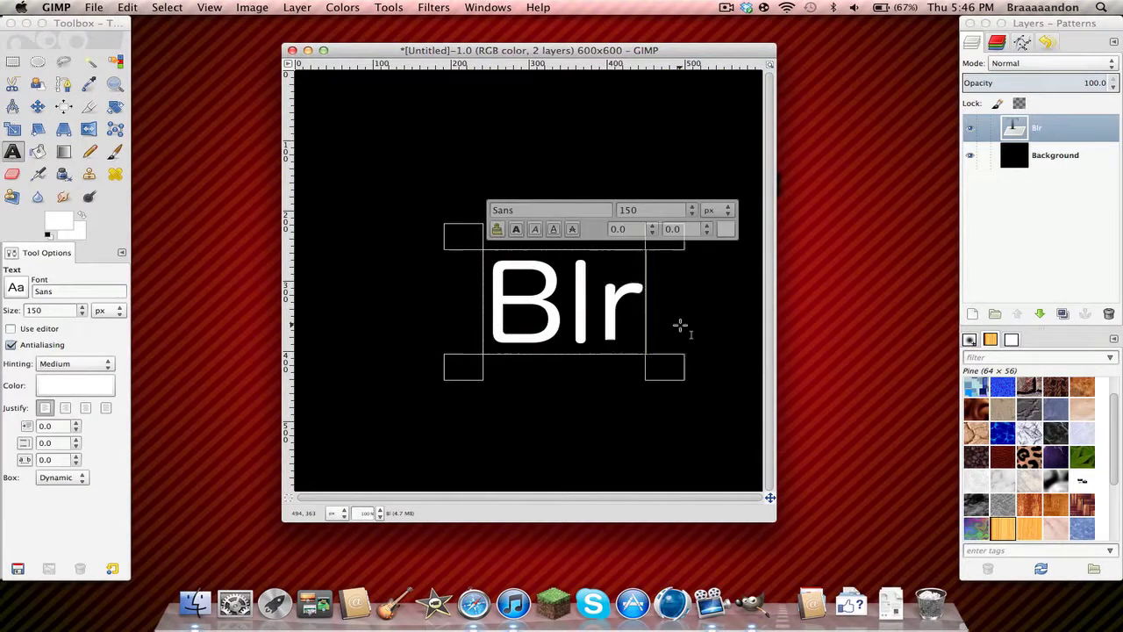
pyautogui.press('BackSpace')
pyautogui.press('BackSpace')
pyautogui.write('urr')
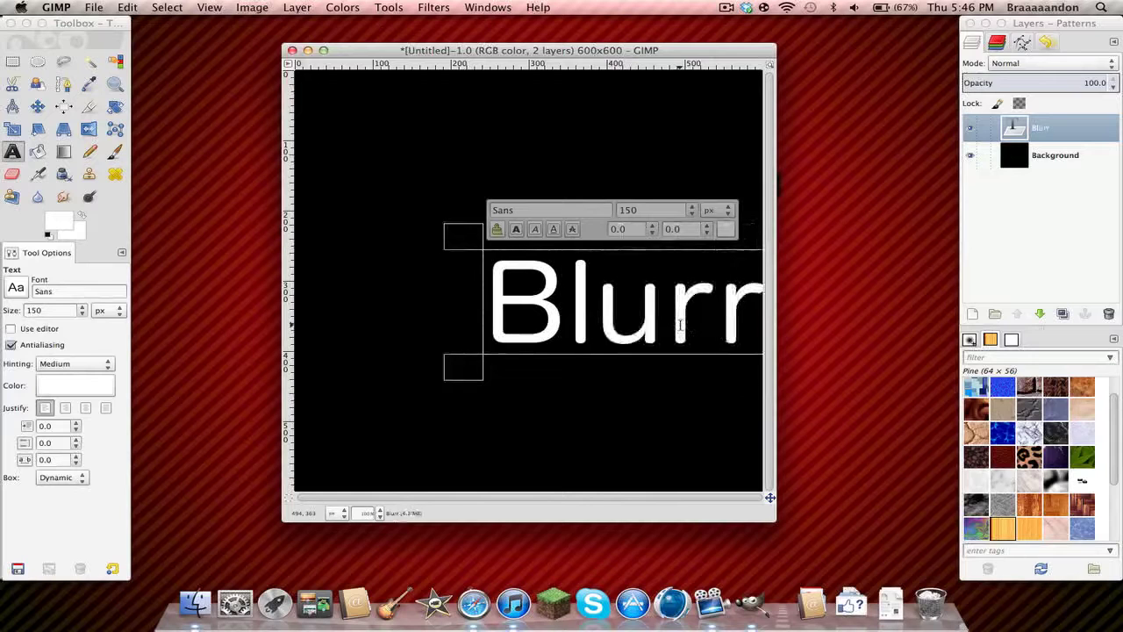
pyautogui.press('BackSpace')
pyautogui.write('r')
# Step: Centre the Blurr text horizontally and vertically relative to the image
pyautogui.click(64, 106)
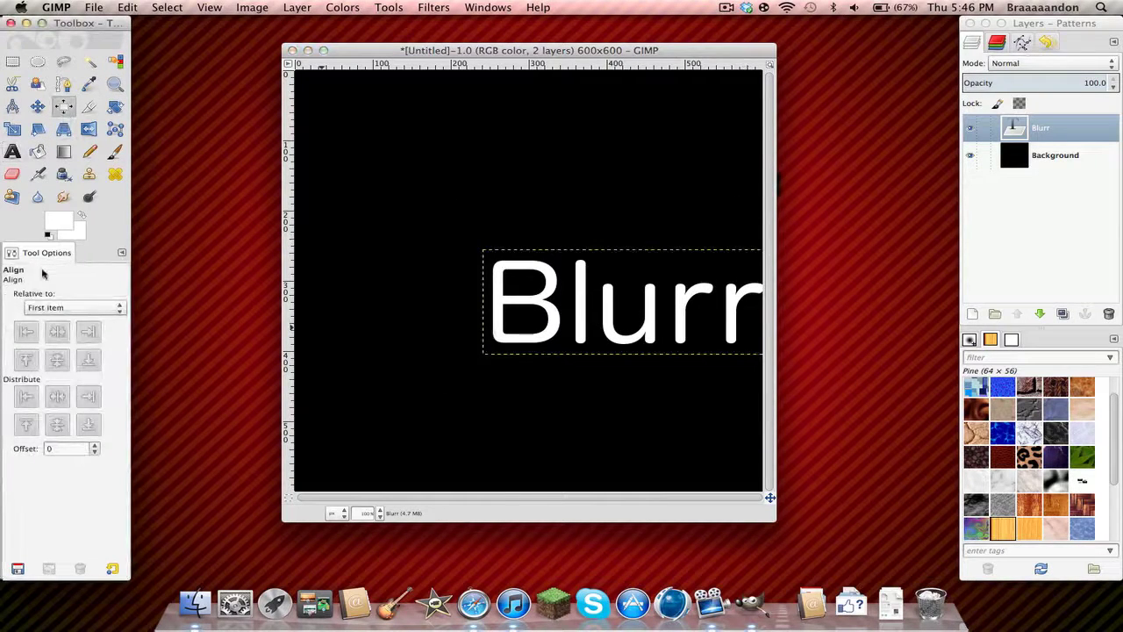
pyautogui.click(69, 306)
pyautogui.click(68, 307)
pyautogui.click(66, 307)
pyautogui.click(62, 324)
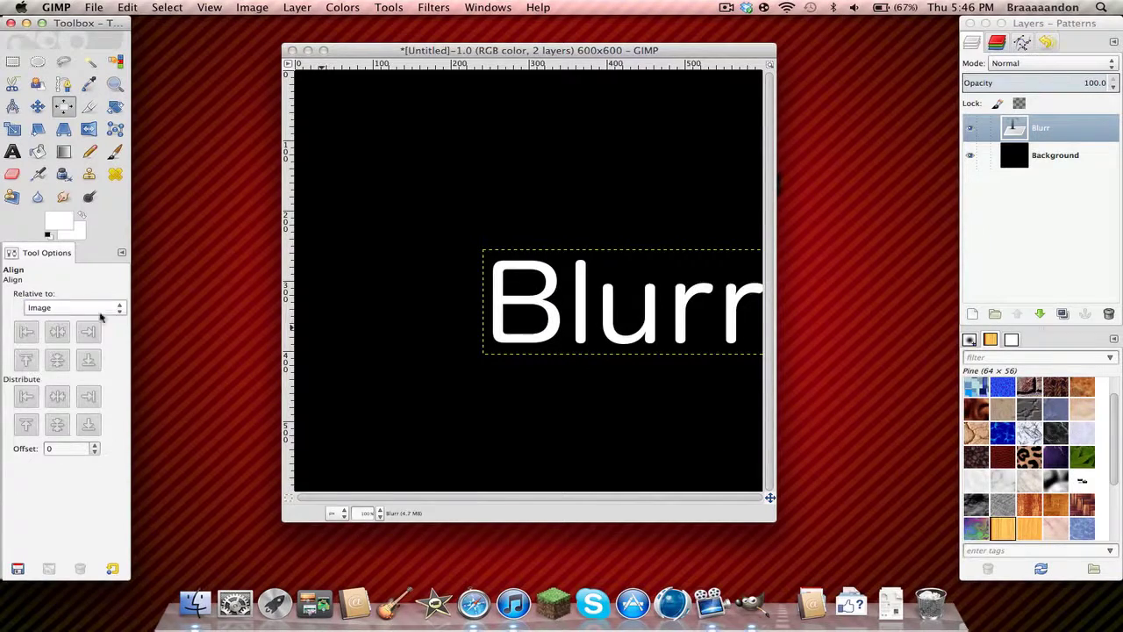
pyautogui.click(692, 324)
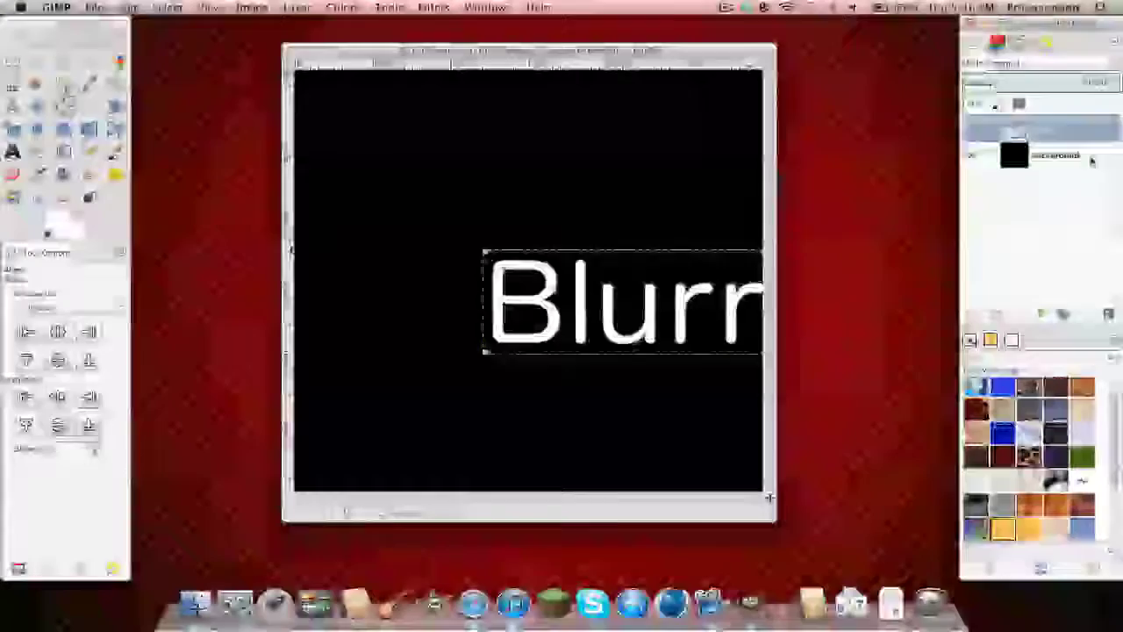
pyautogui.click(1087, 158)
pyautogui.click(57, 332)
pyautogui.click(57, 360)
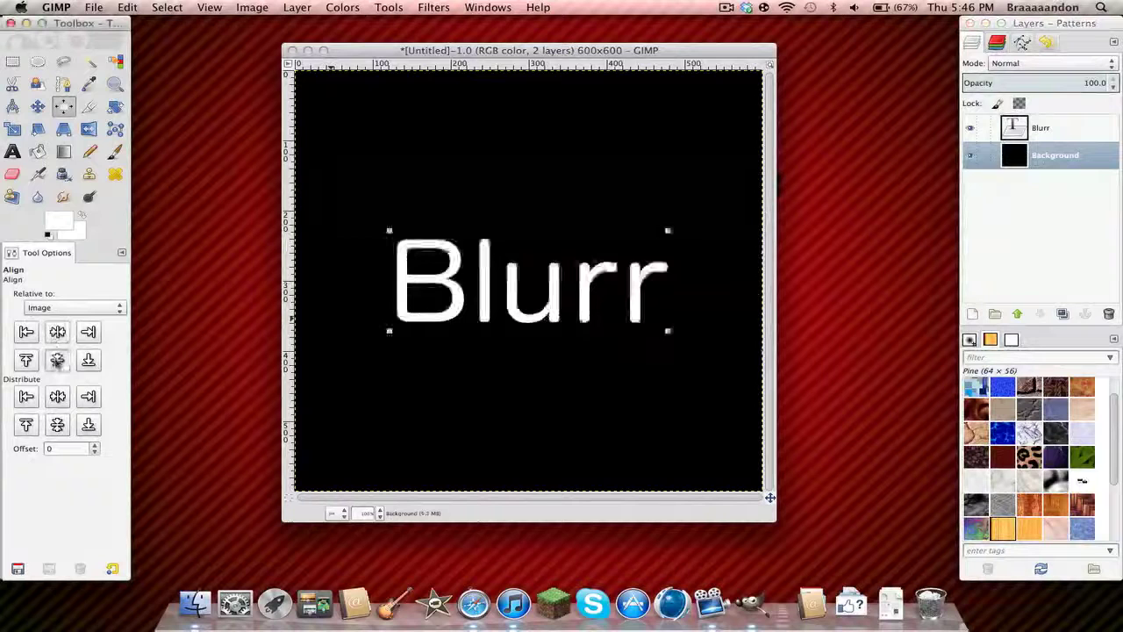
pyautogui.click(13, 62)
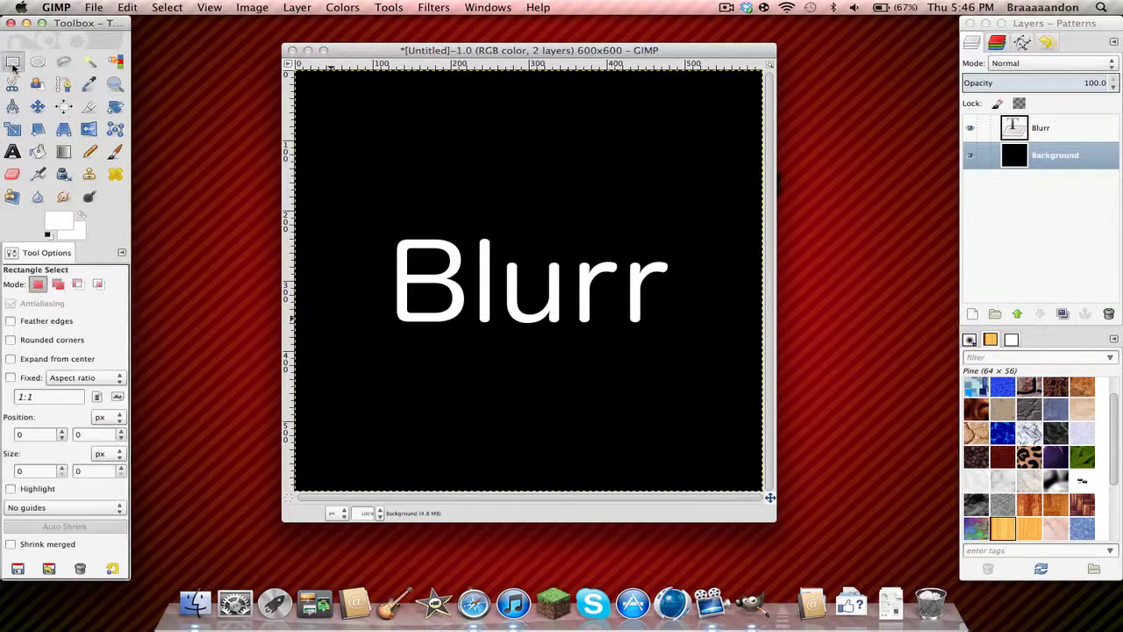
# Step: Apply a Gaussian blur of radius 7 to the Blurr text layer
pyautogui.click(1064, 130)
pyautogui.click(433, 7)
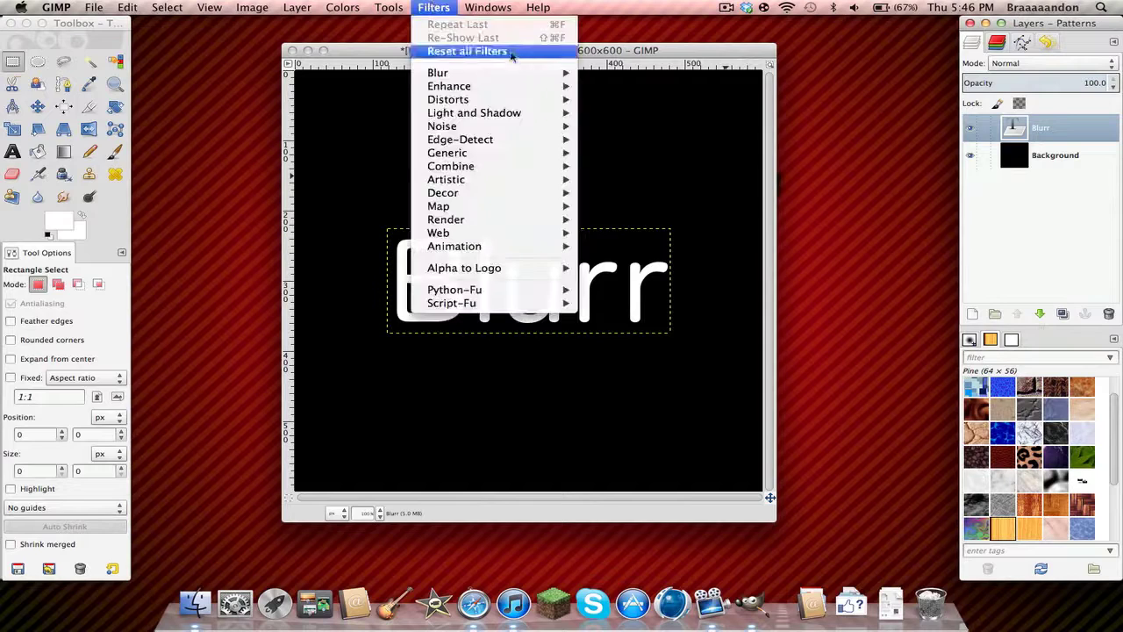
pyautogui.moveTo(544, 79)
pyautogui.click(671, 86)
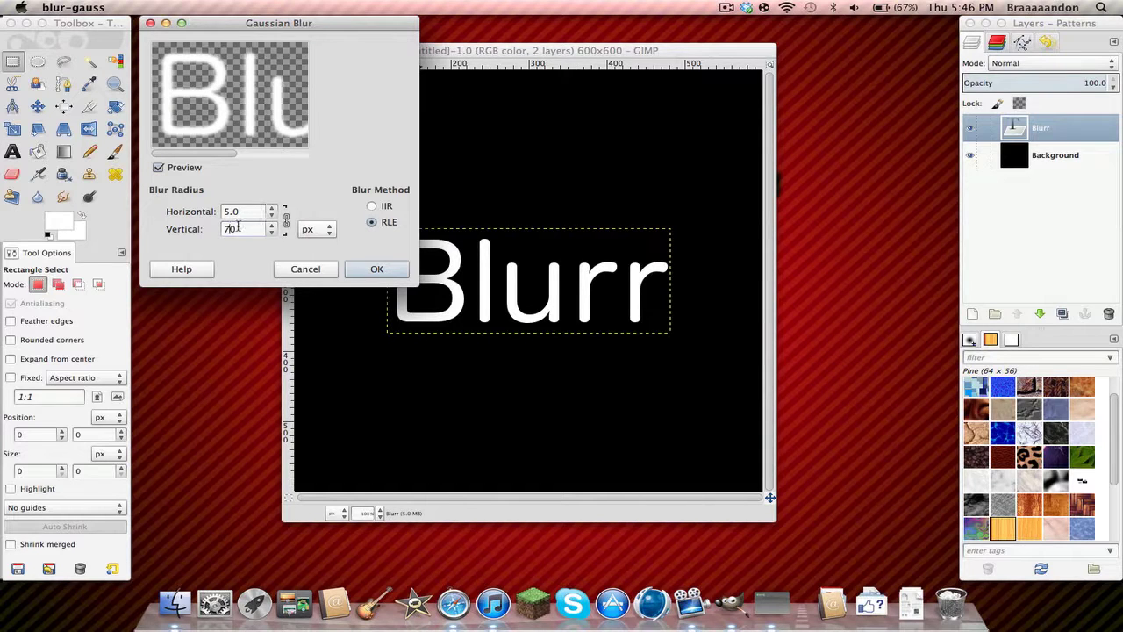
pyautogui.click(271, 211)
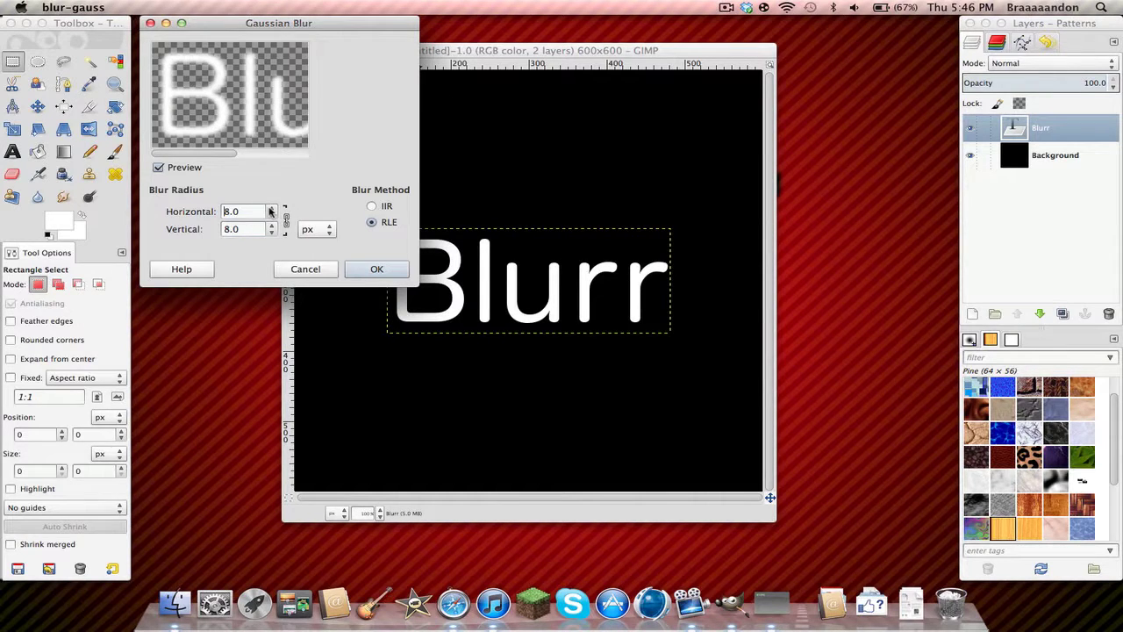
pyautogui.click(271, 215)
pyautogui.click(373, 270)
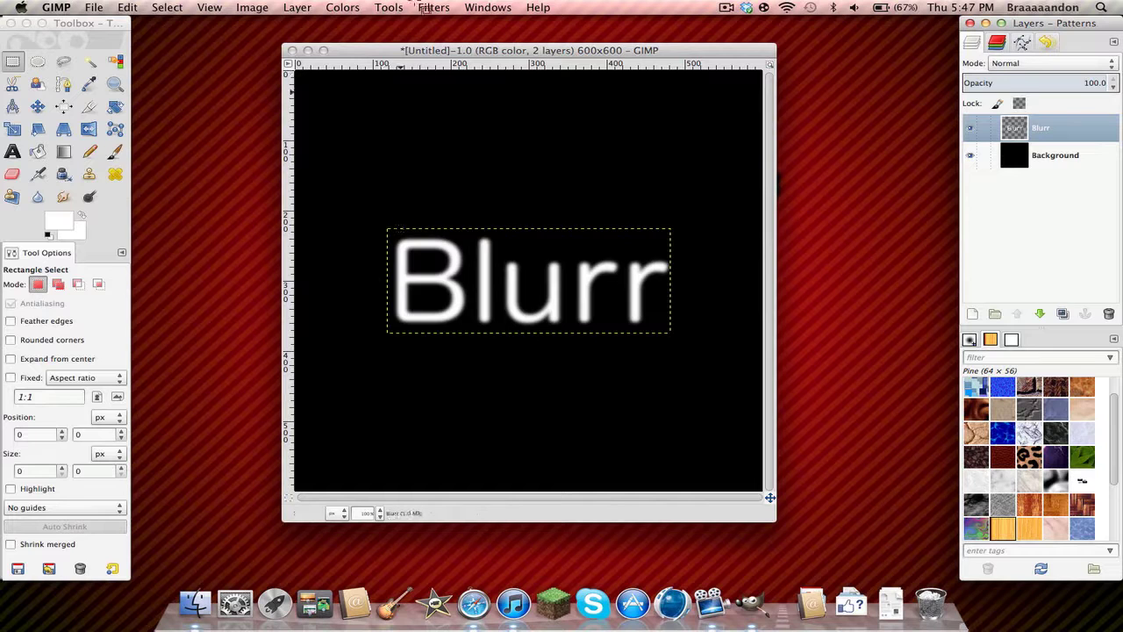
# Step: Steepen the Alpha channel curve in Colors > Curves to crisp the blurred letters
pyautogui.click(433, 7)
pyautogui.moveTo(574, 96)
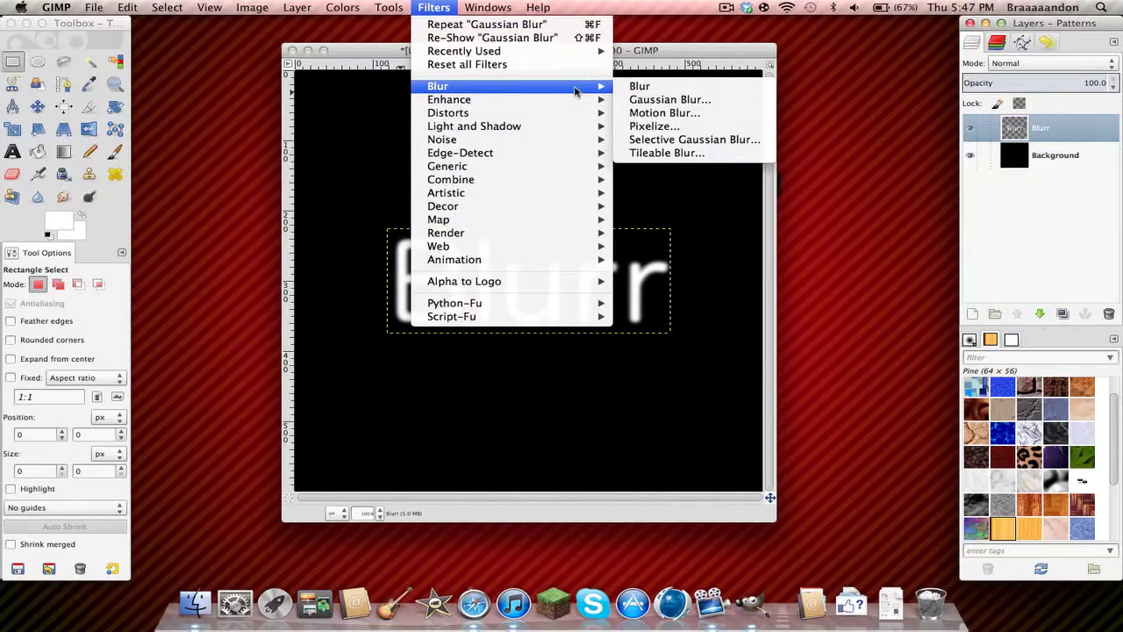
pyautogui.moveTo(343, 7)
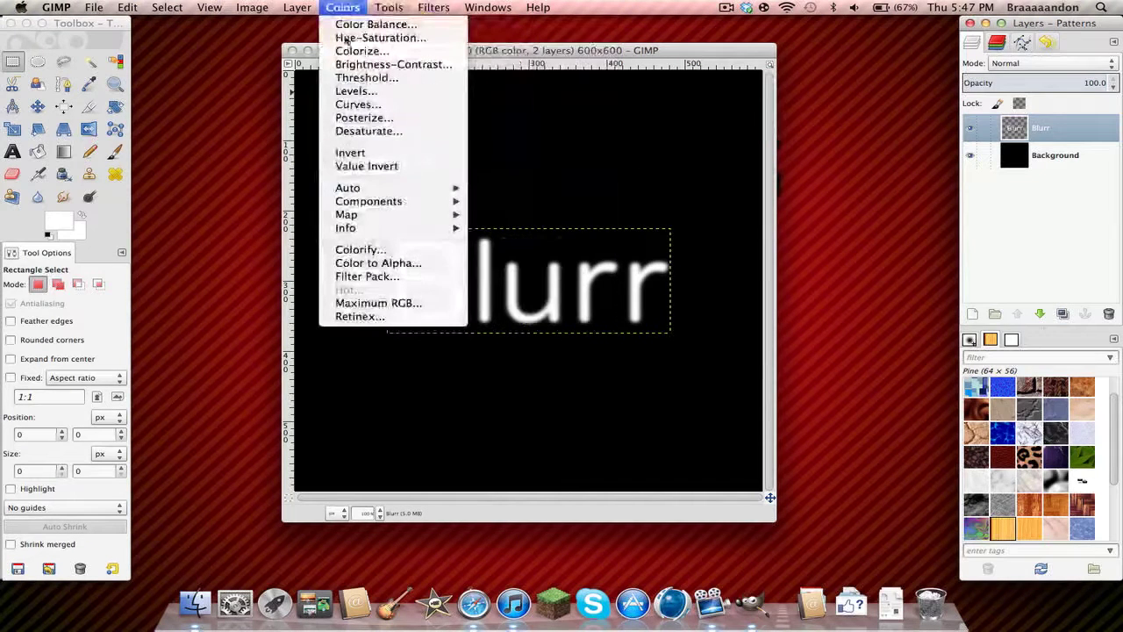
pyautogui.click(374, 104)
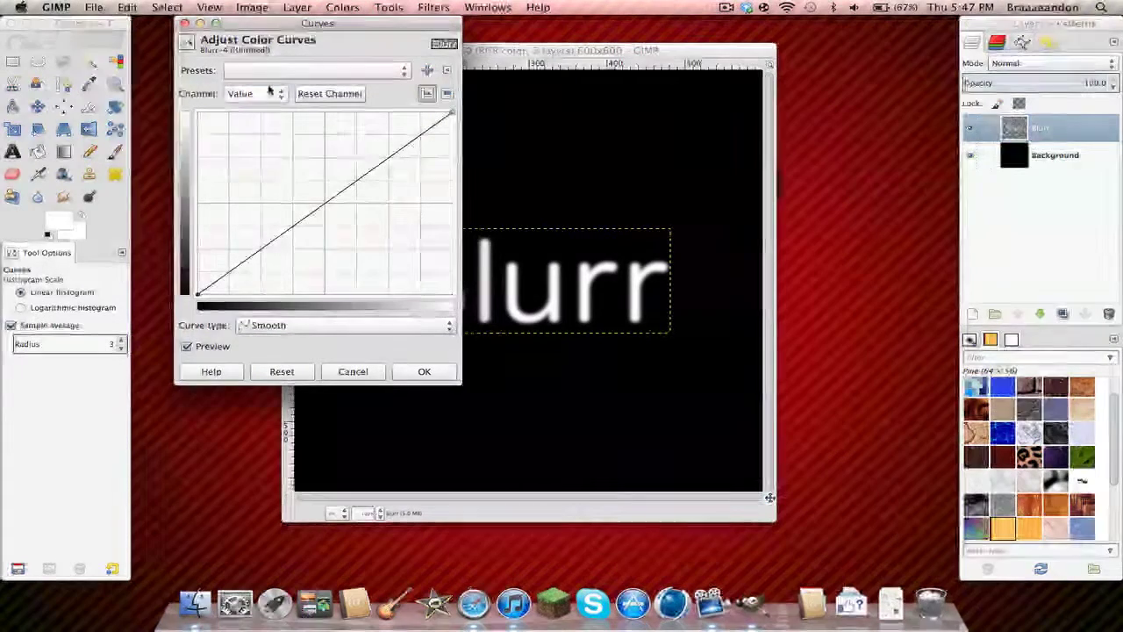
pyautogui.click(269, 92)
pyautogui.click(239, 163)
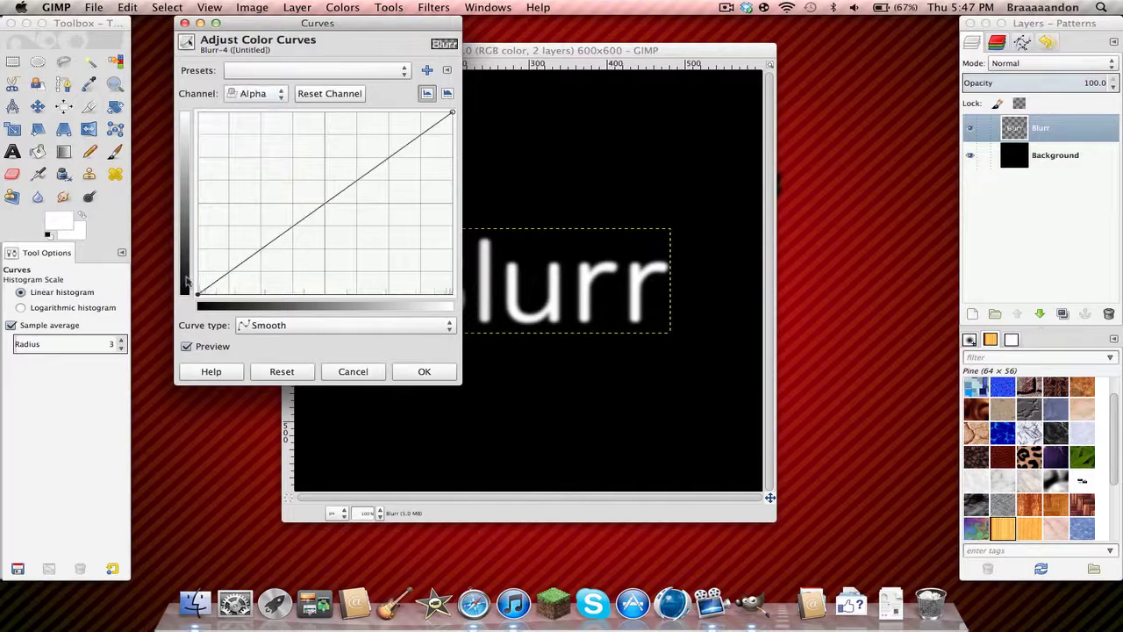
pyautogui.moveTo(200, 297); pyautogui.dragTo(293, 295)
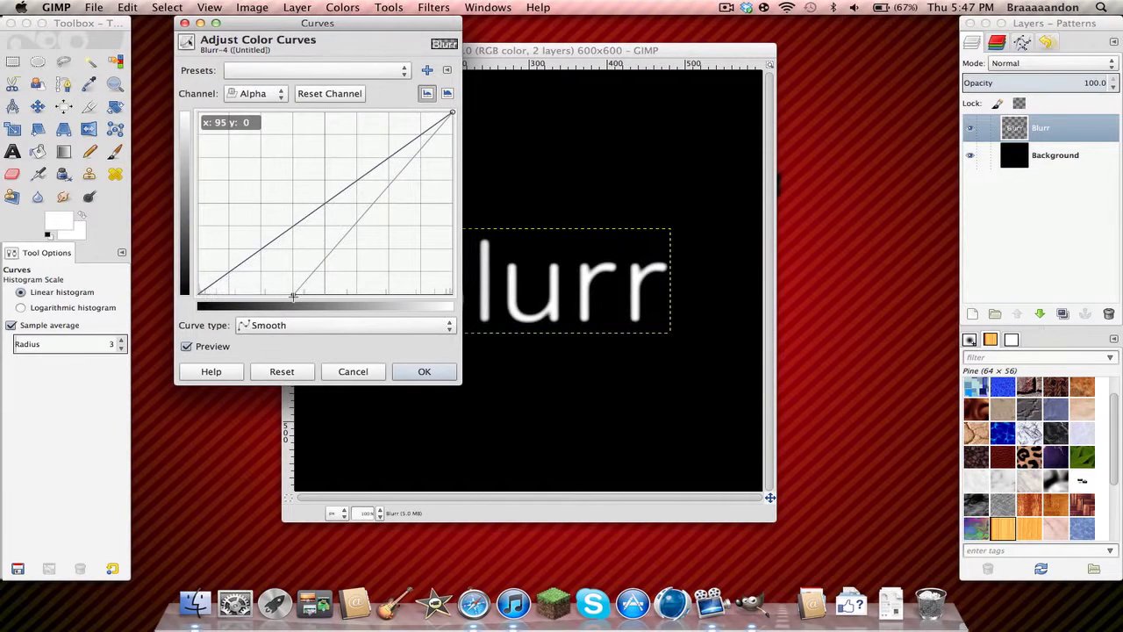
pyautogui.moveTo(451, 113); pyautogui.dragTo(366, 112)
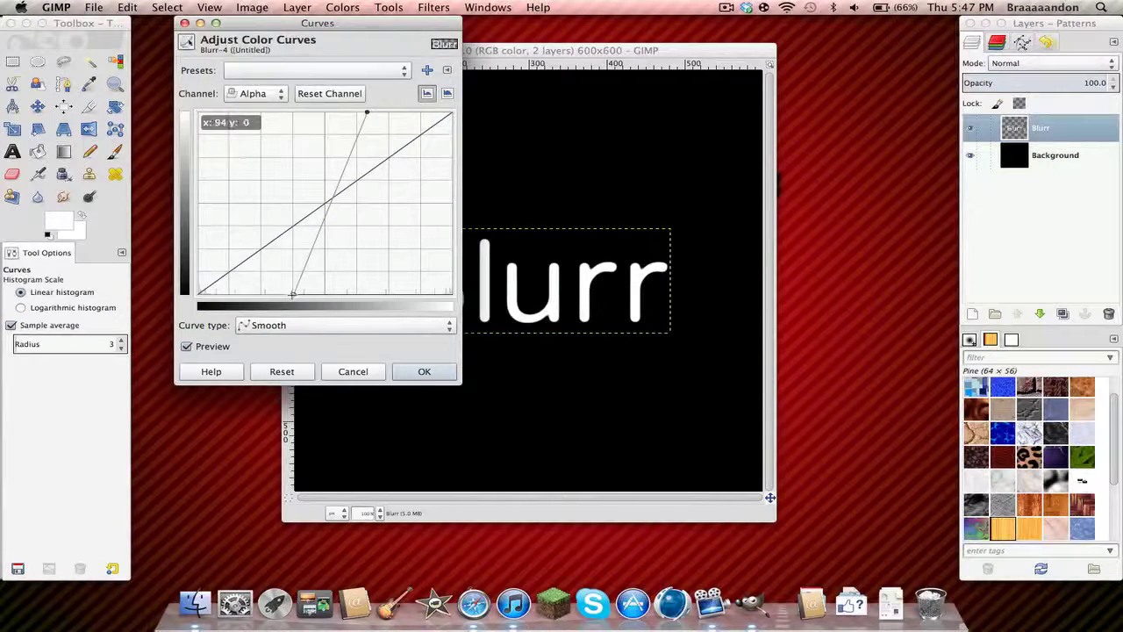
pyautogui.moveTo(292, 295); pyautogui.dragTo(279, 295)
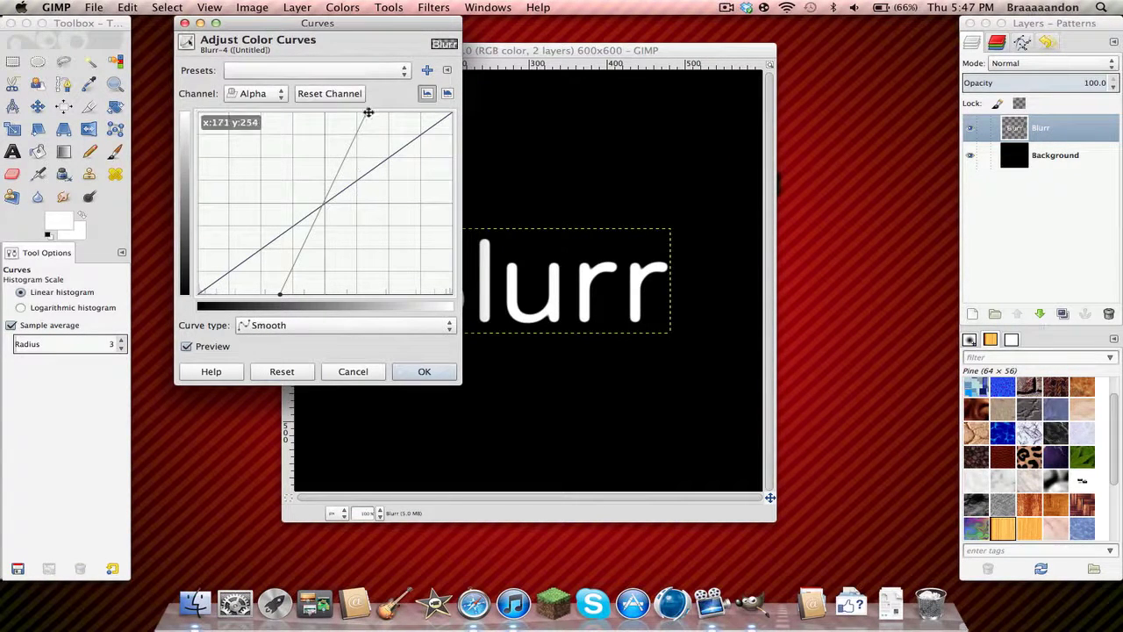
pyautogui.moveTo(369, 112); pyautogui.dragTo(372, 109)
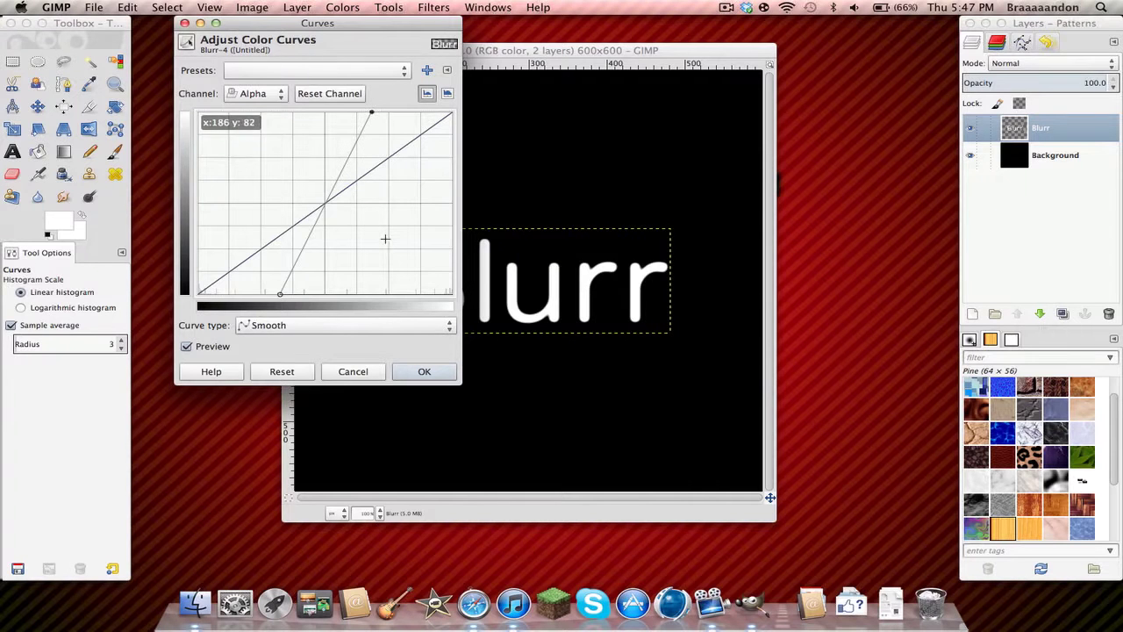
pyautogui.click(424, 371)
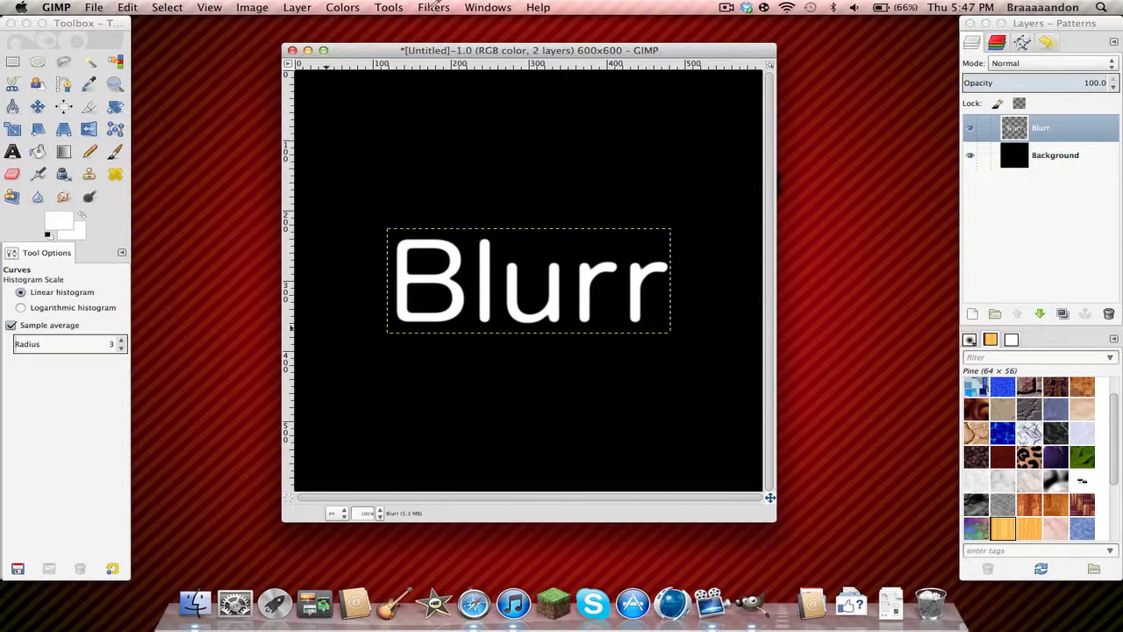
# Step: Start the Alpha to Logo > Neon script with effect size 20
pyautogui.click(433, 7)
pyautogui.moveTo(567, 261)
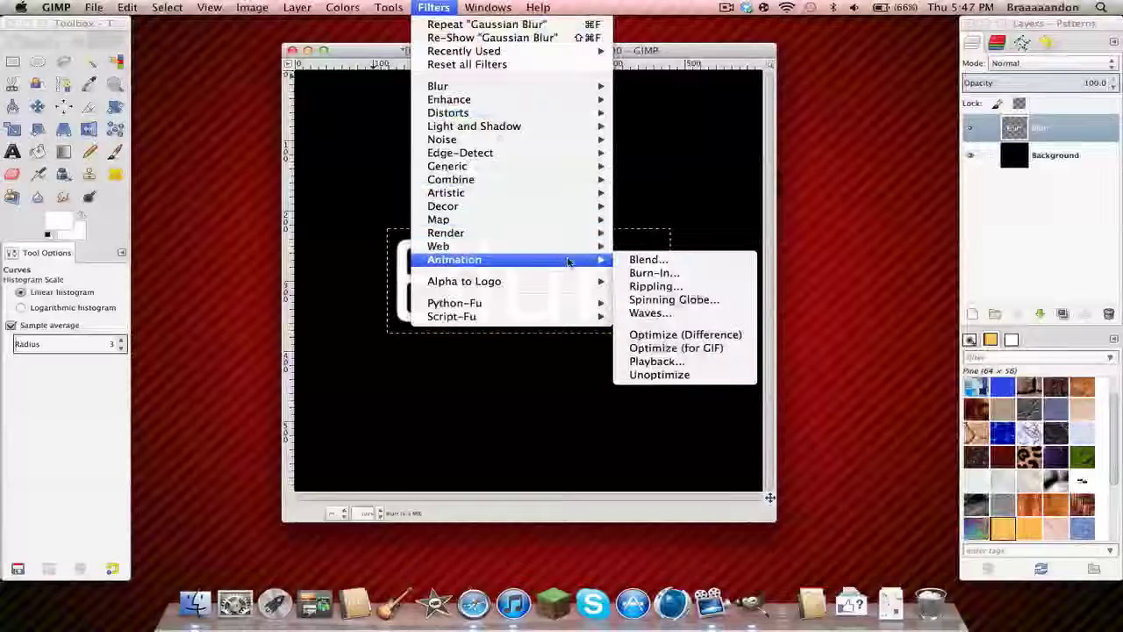
pyautogui.moveTo(584, 290)
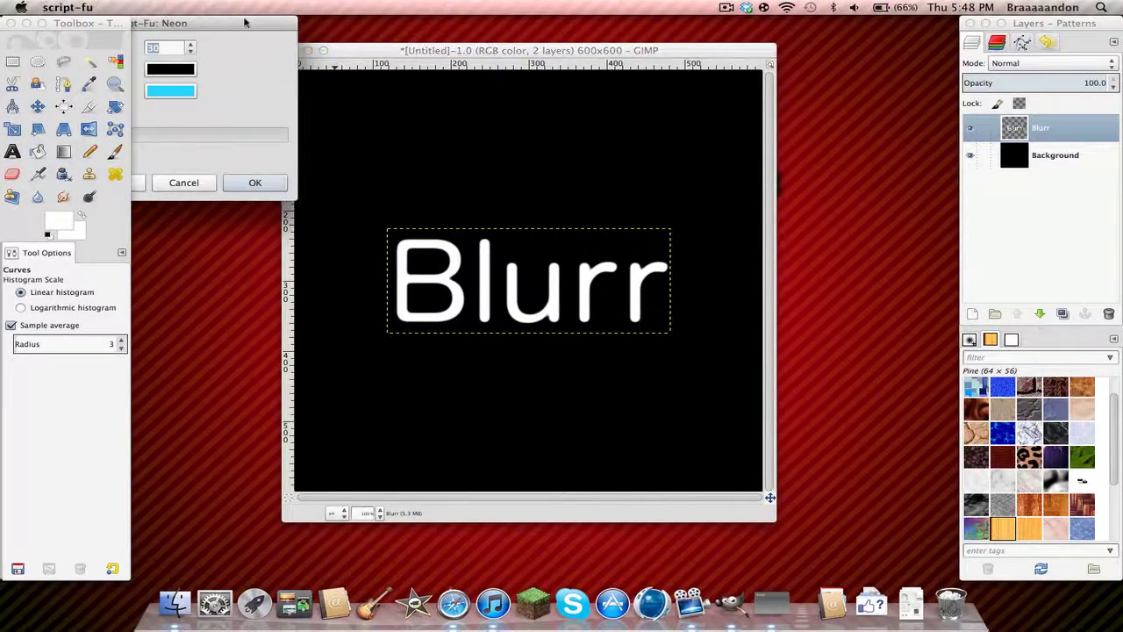
pyautogui.moveTo(226, 23); pyautogui.dragTo(384, 23)
pyautogui.click(331, 49)
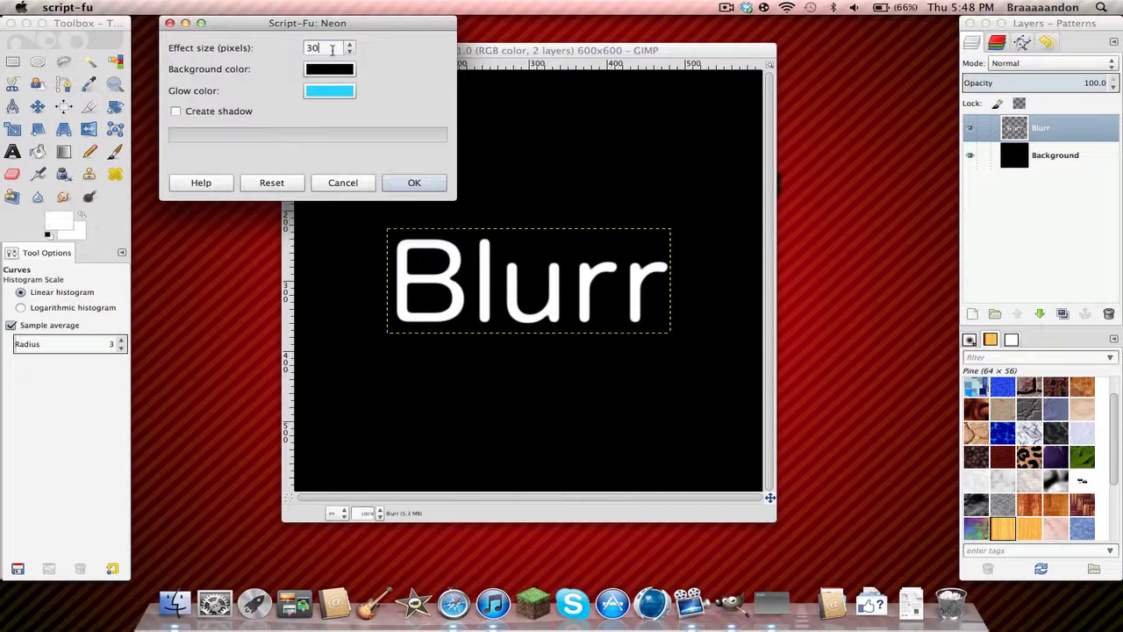
pyautogui.moveTo(332, 49); pyautogui.dragTo(258, 55)
pyautogui.write('20')
# Step: Set the neon glow colour to pure red, enable the shadow, and run it
pyautogui.click(321, 95)
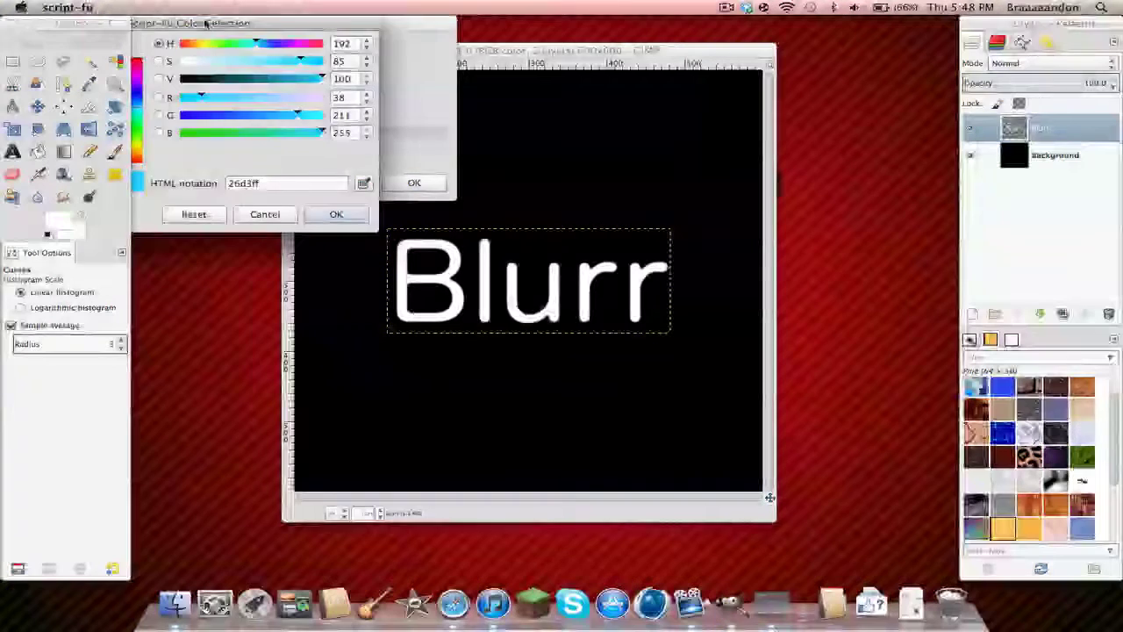
pyautogui.moveTo(205, 21); pyautogui.dragTo(327, 19)
pyautogui.moveTo(255, 79); pyautogui.dragTo(270, 11)
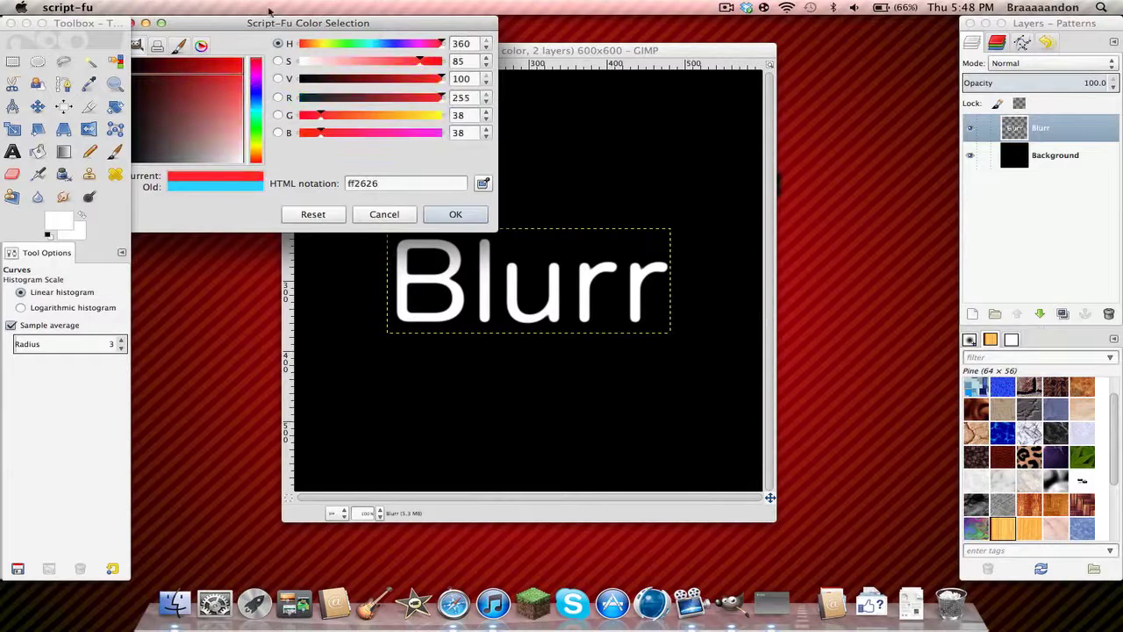
pyautogui.moveTo(237, 88); pyautogui.dragTo(245, 59)
pyautogui.click(456, 214)
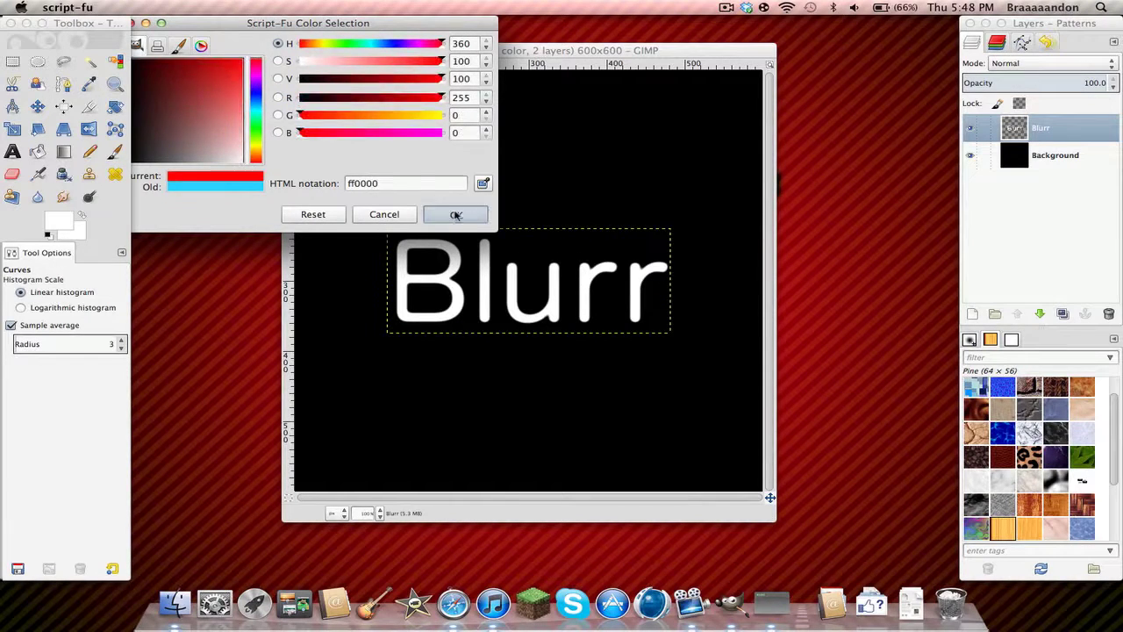
pyautogui.click(175, 111)
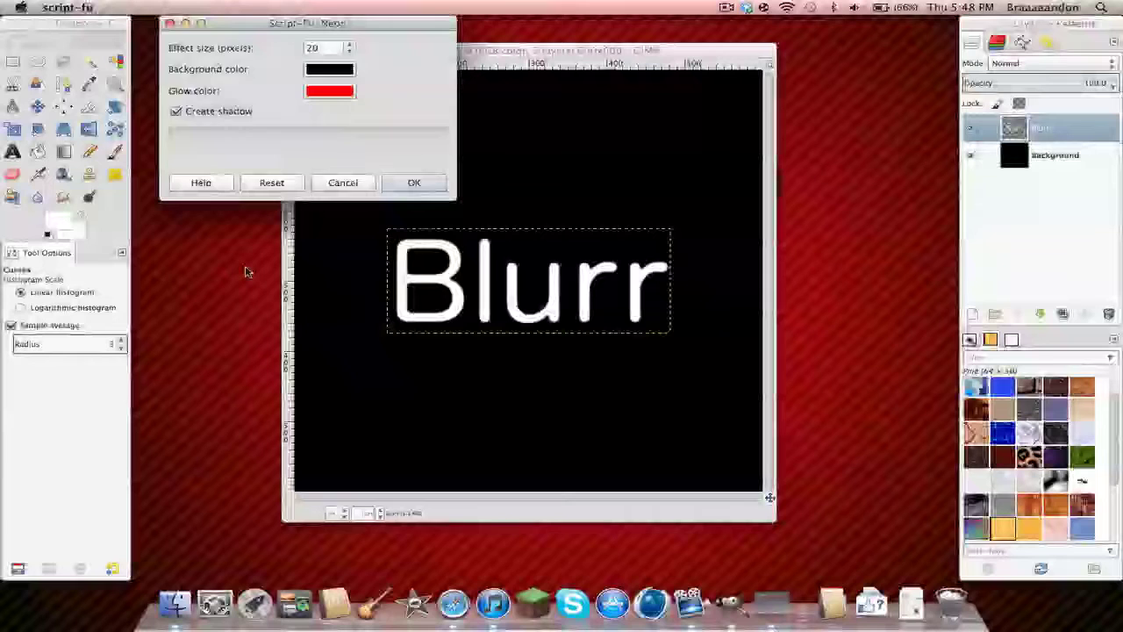
pyautogui.press('Return')
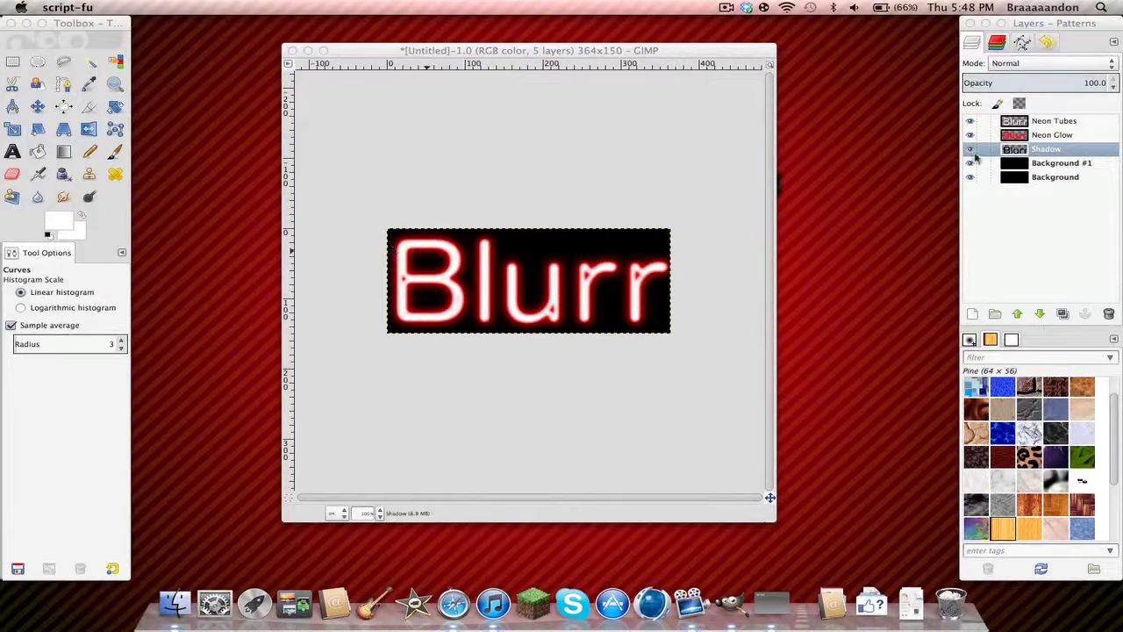
# Step: Delete the Background #1 and Background layers to leave the neon text on transparency
pyautogui.click(1072, 160)
pyautogui.doubleClick(1072, 164)
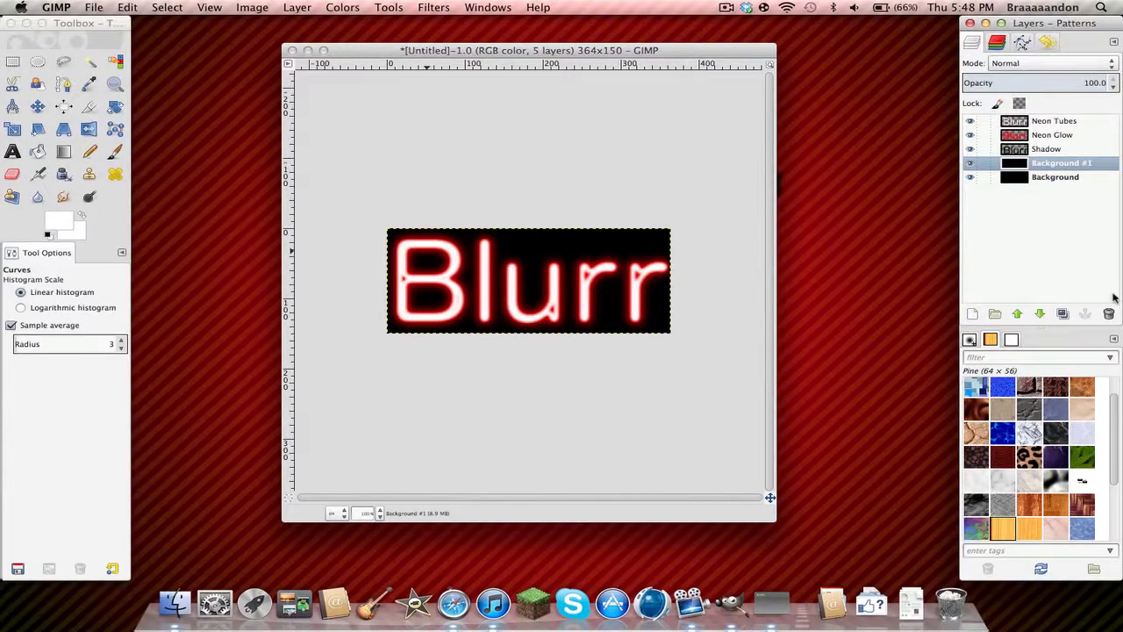
pyautogui.click(1109, 313)
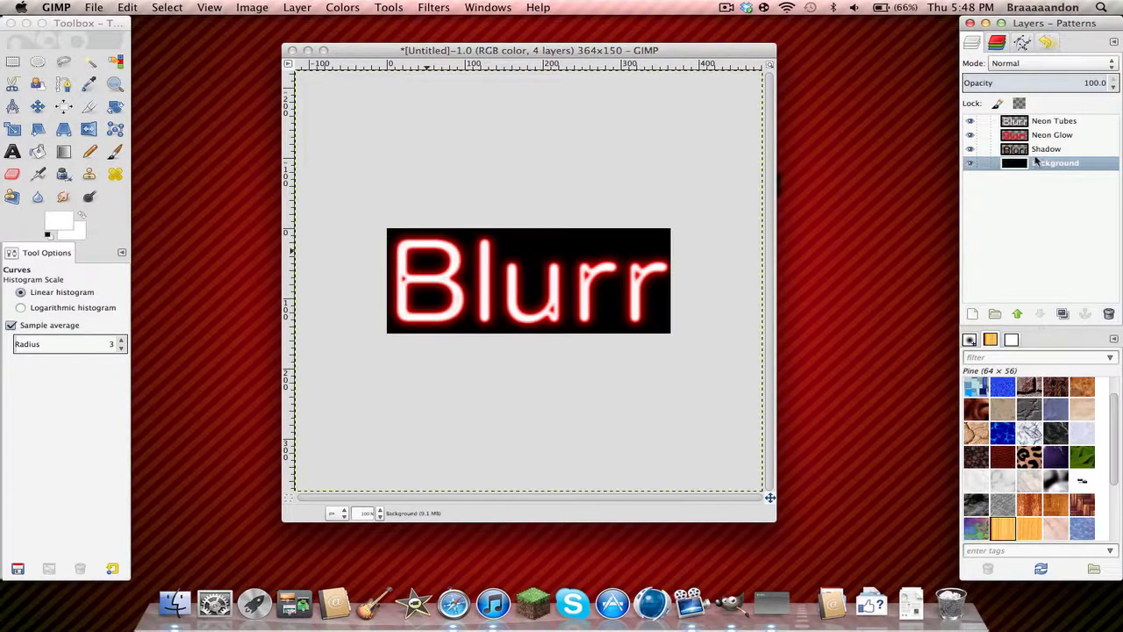
pyautogui.click(1107, 313)
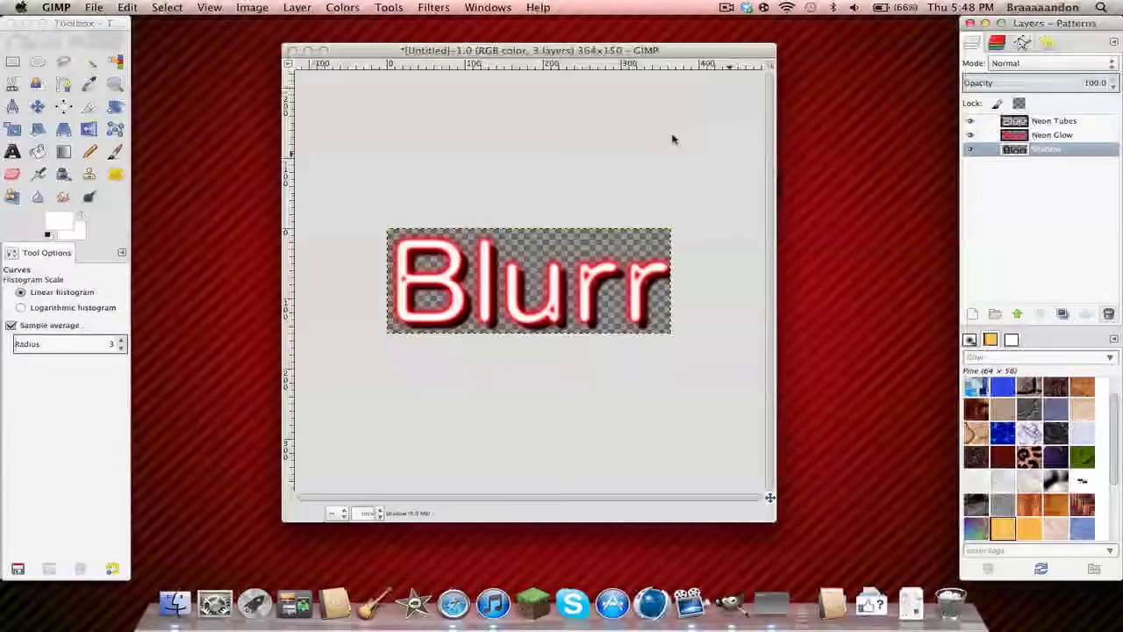
# Step: Close the neon image without saving
pyautogui.moveTo(408, 58); pyautogui.dragTo(430, 46)
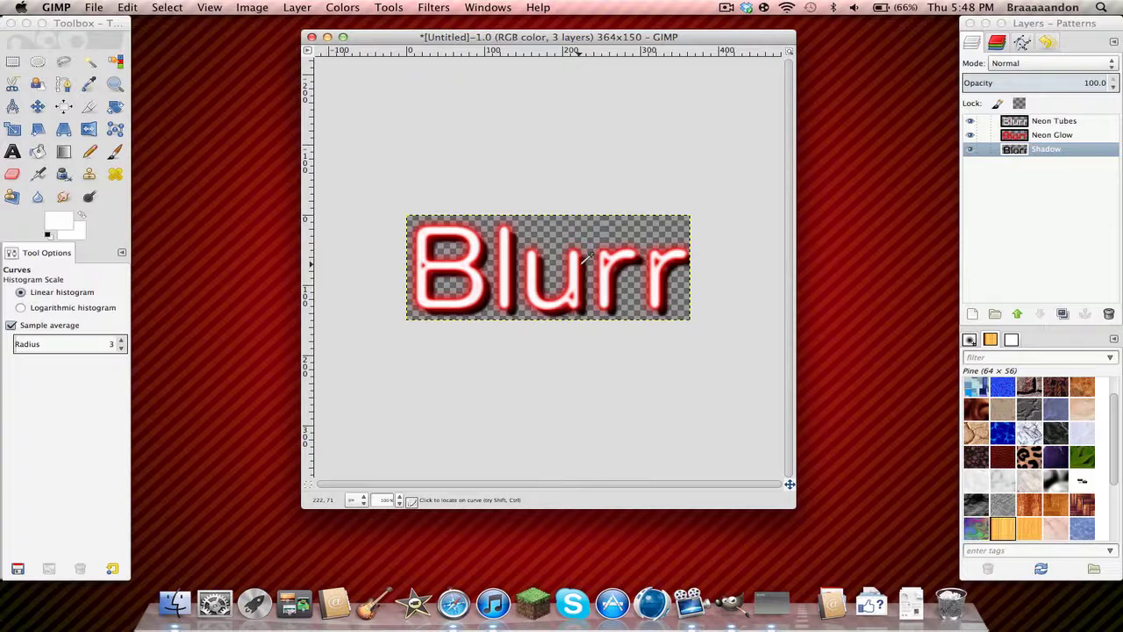
pyautogui.click(312, 38)
pyautogui.click(413, 321)
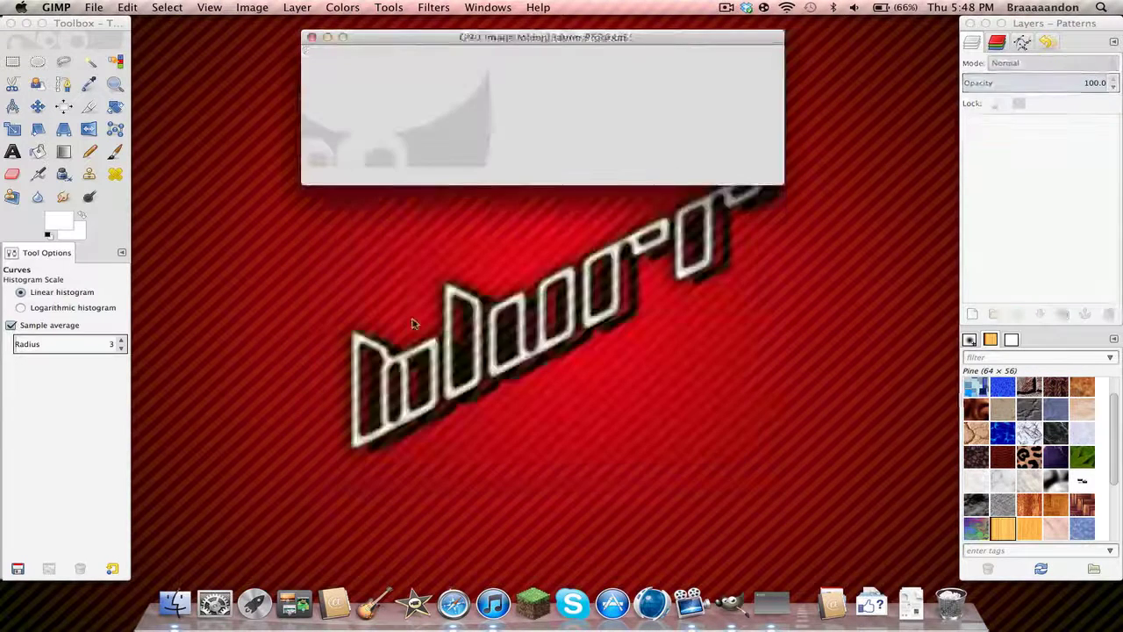